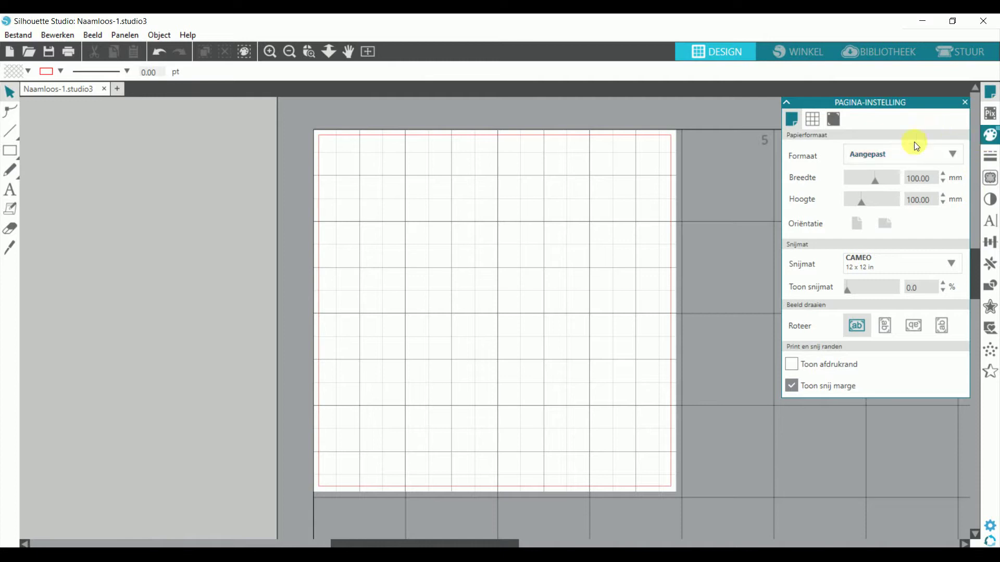
- Review the custom page width and height in the page setup, and toggle the grid display off and back on
{"action": "left_click", "coordinate": [991, 94]}
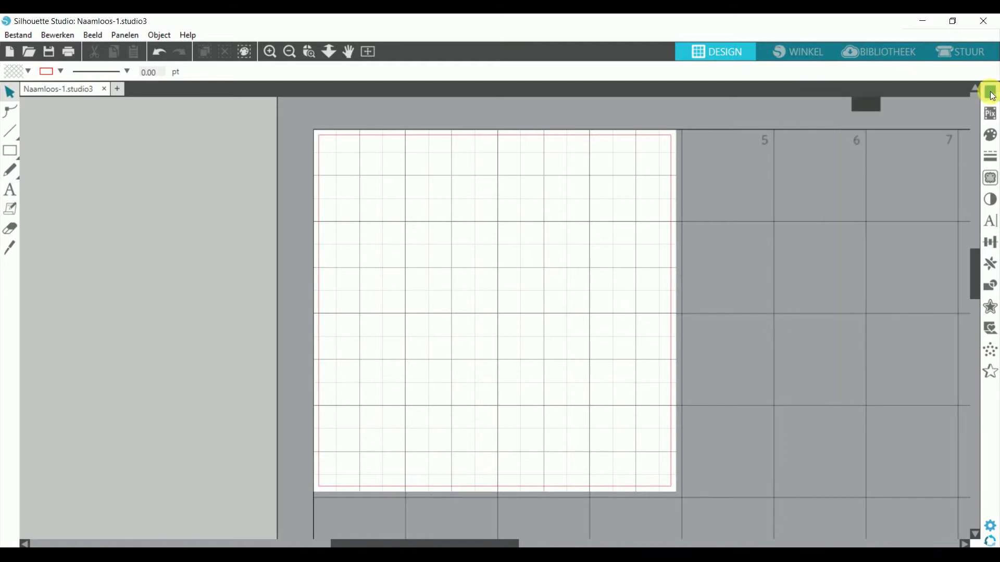
{"action": "left_click", "coordinate": [989, 93]}
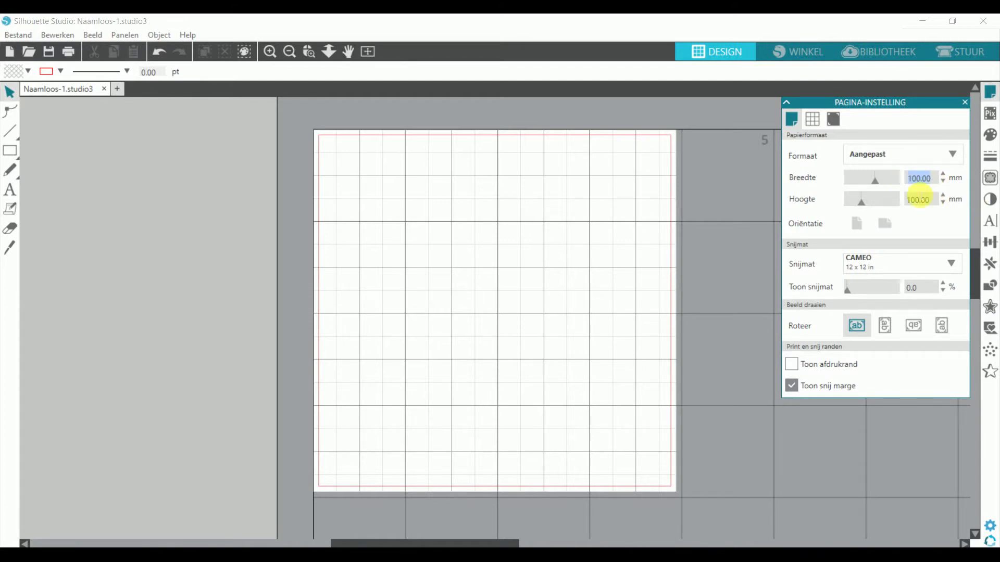
{"action": "left_click_drag", "start_coordinate": [937, 199], "coordinate": [909, 201]}
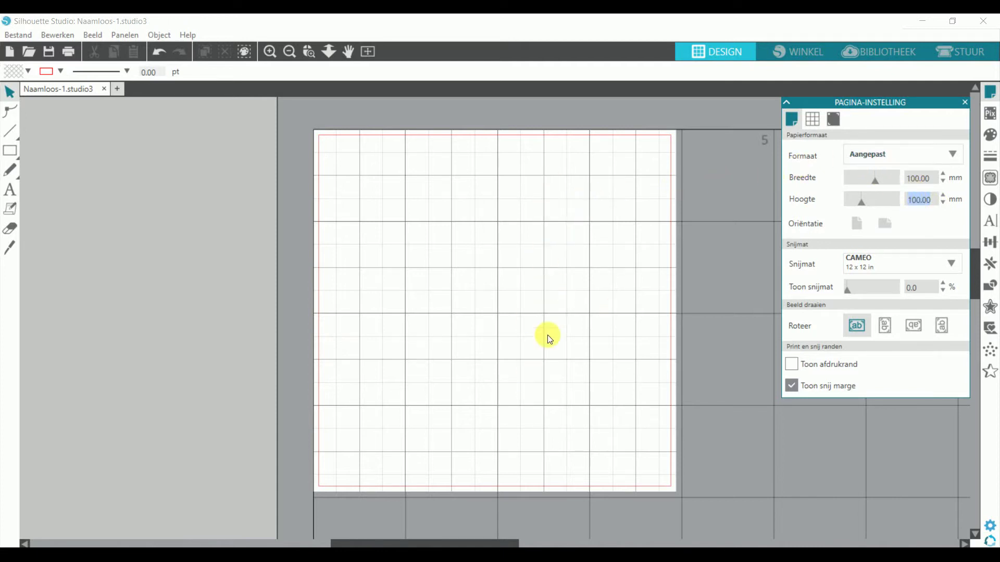
{"action": "left_click", "coordinate": [812, 120]}
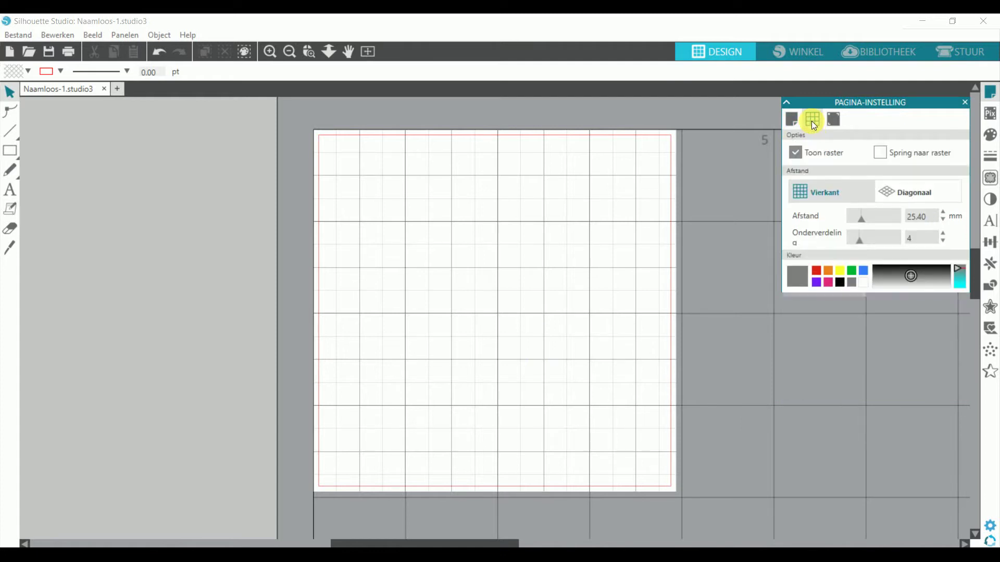
{"action": "left_click", "coordinate": [808, 152]}
{"action": "left_click", "coordinate": [808, 151]}
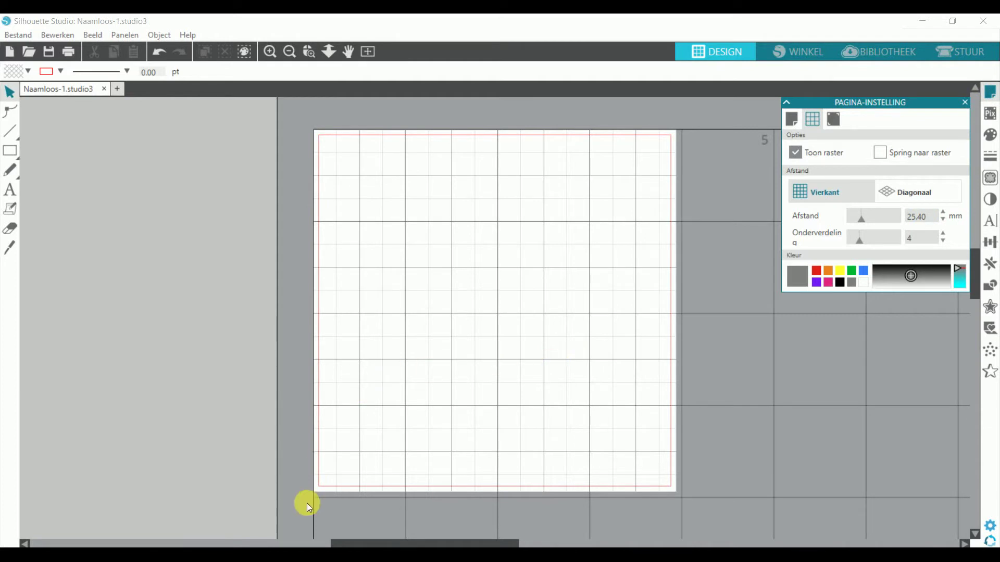
- Switch to Chrome and save the Junior Atlas College logo image as logo_junior-college.svg in the Techniek folder
{"action": "mouse_move", "coordinate": [210, 545]}
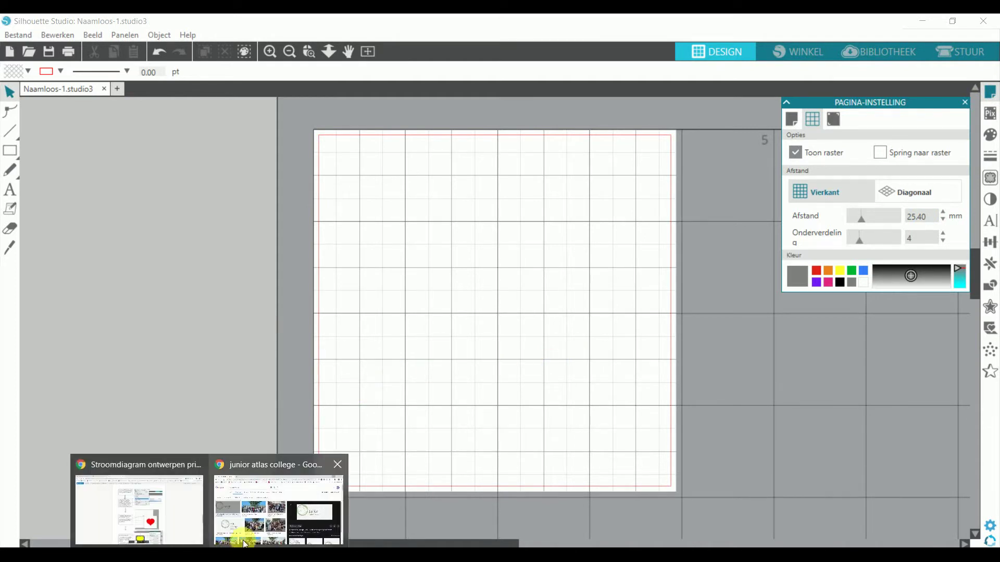
{"action": "left_click", "coordinate": [255, 531]}
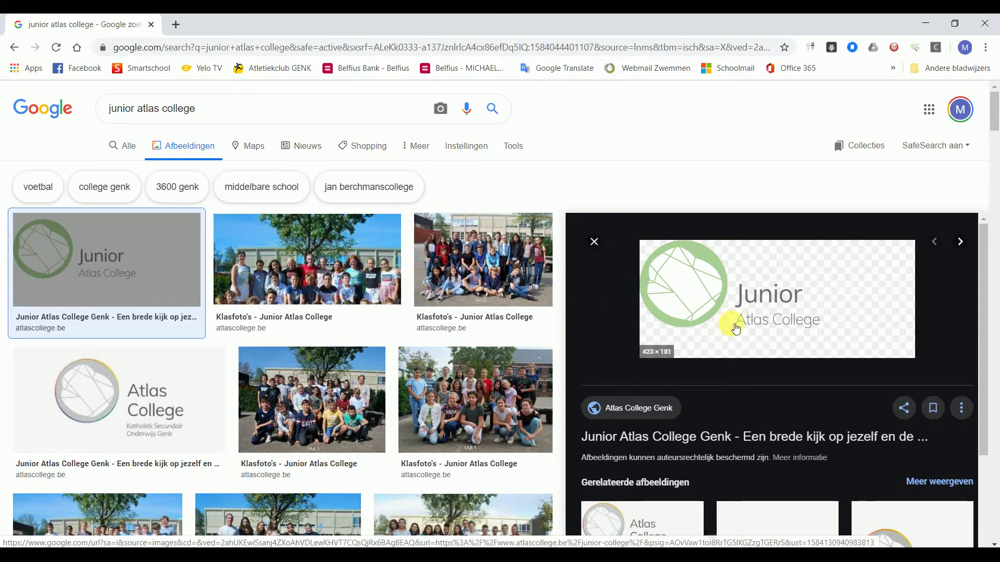
{"action": "right_click", "coordinate": [708, 297]}
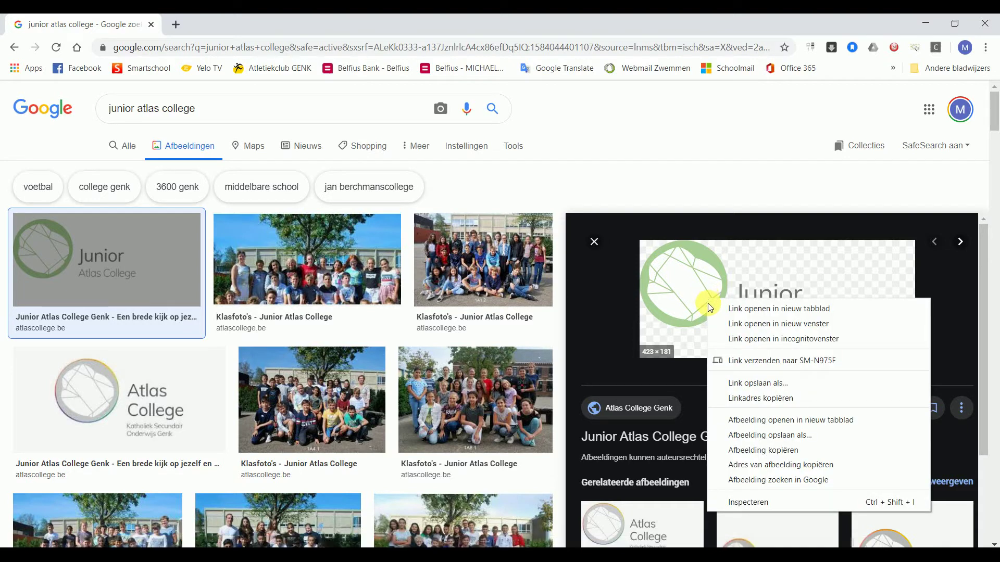
{"action": "left_click", "coordinate": [752, 439]}
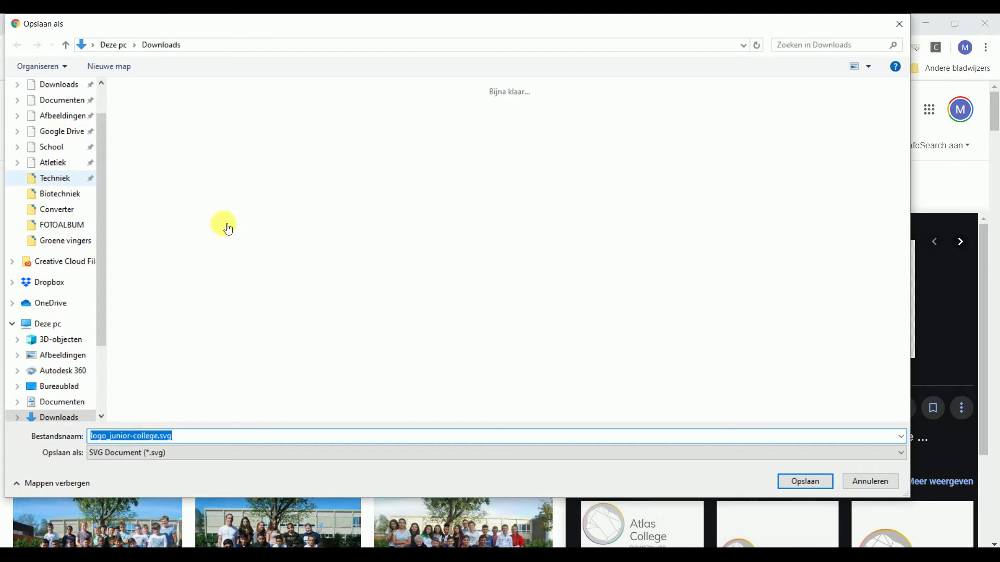
{"action": "left_click", "coordinate": [697, 442]}
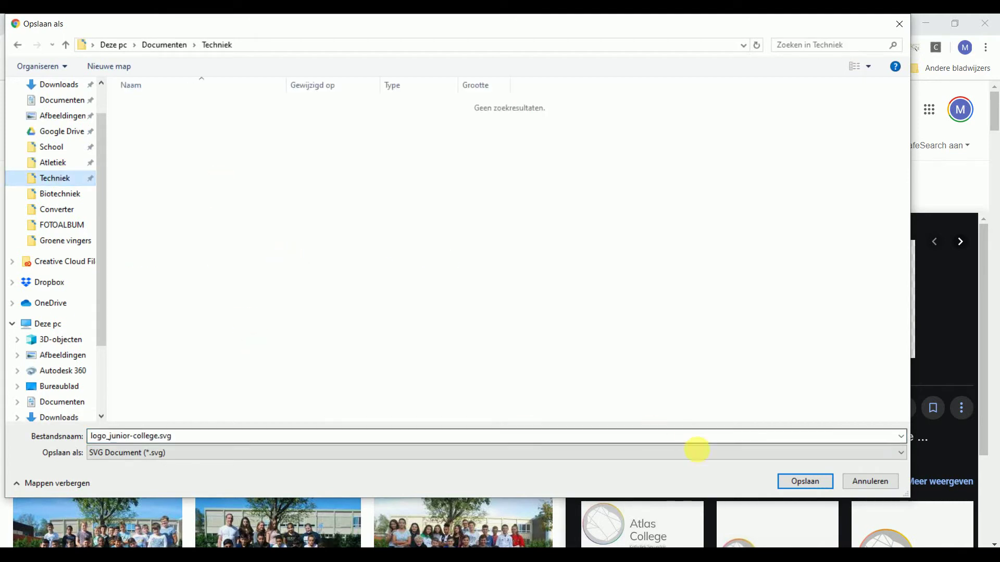
{"action": "left_click", "coordinate": [805, 482]}
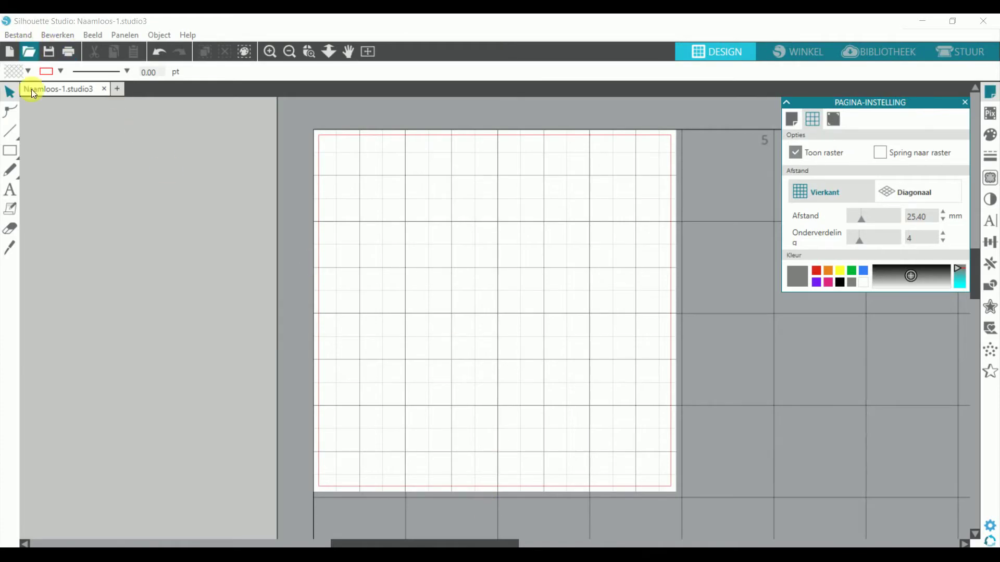
- In Silhouette Studio, import the AtlasCollege_JuniorCollege JPG image from the Techniek folder into the library
{"action": "left_click", "coordinate": [18, 35]}
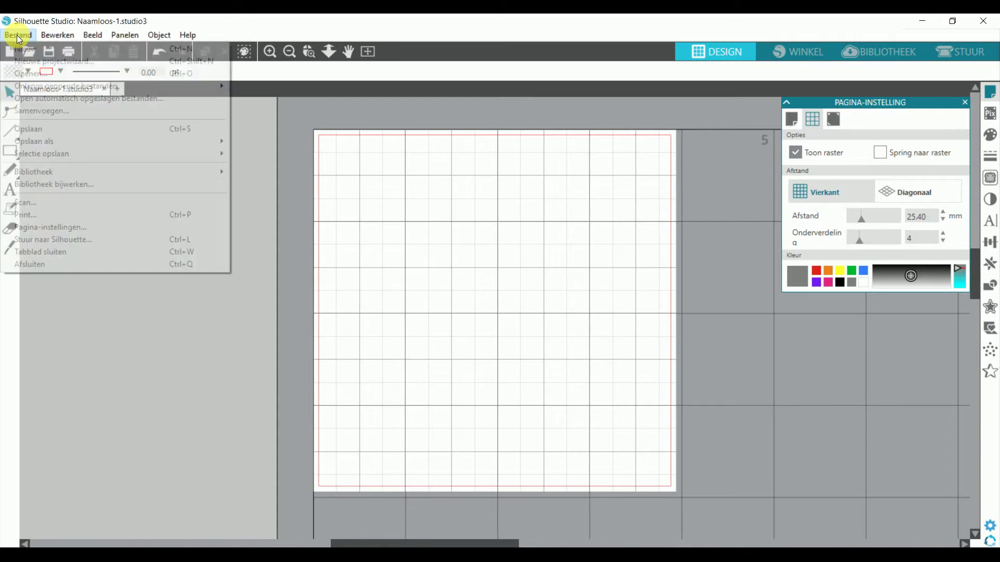
{"action": "mouse_move", "coordinate": [107, 175]}
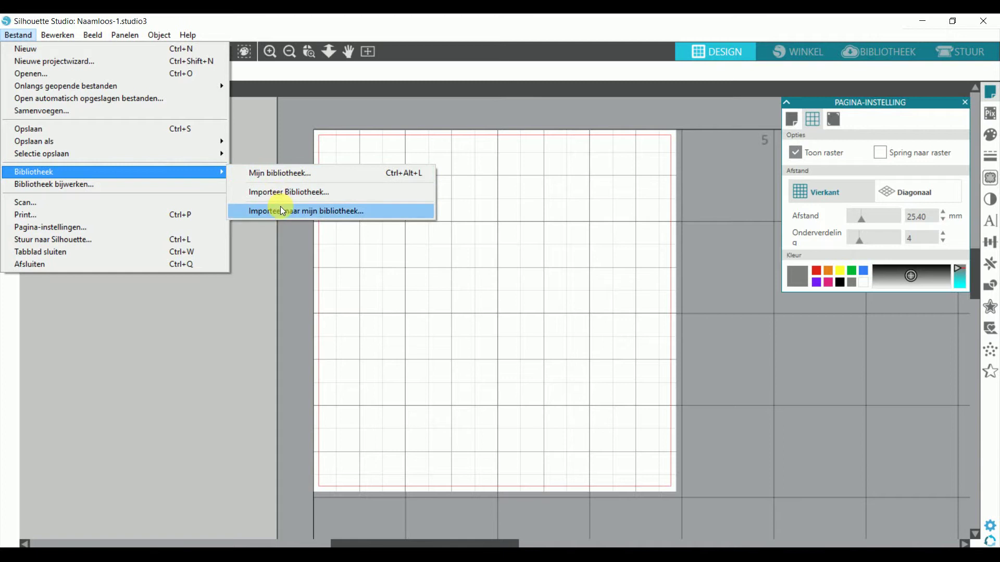
{"action": "left_click", "coordinate": [324, 212]}
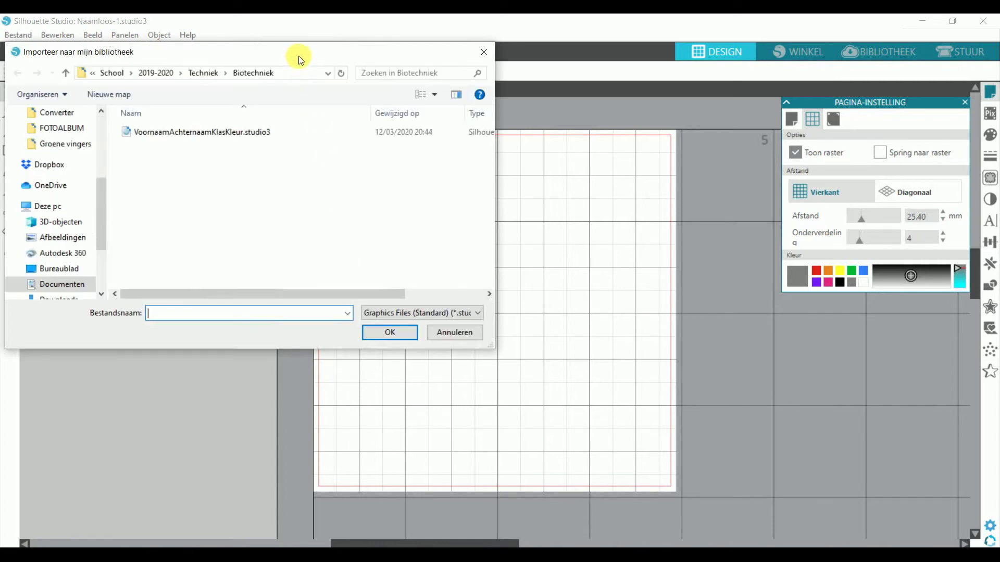
{"action": "left_click_drag", "start_coordinate": [303, 51], "coordinate": [313, 72]}
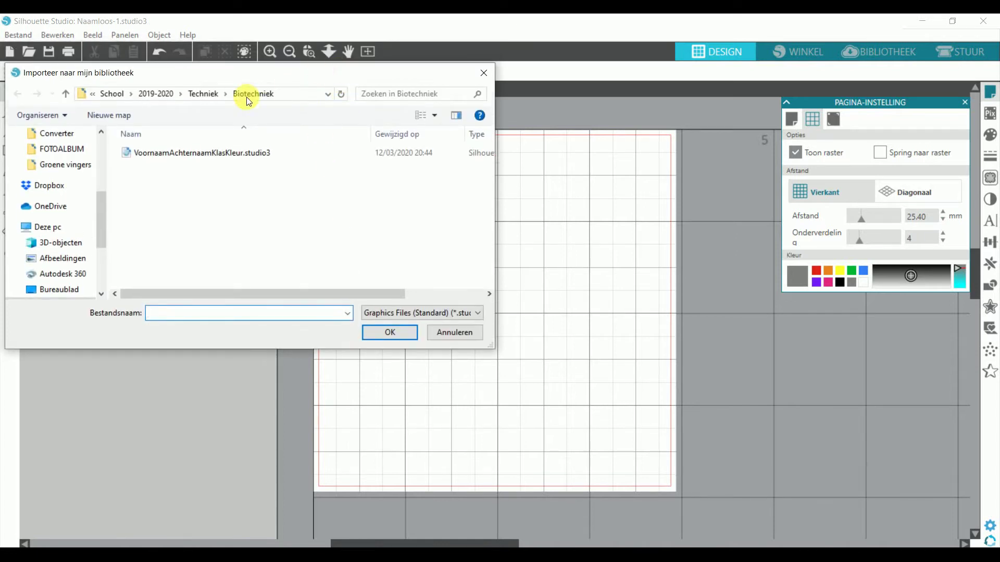
{"action": "left_click", "coordinate": [207, 93]}
{"action": "scroll", "coordinate": [52, 214], "scroll_direction": "up", "scroll_amount": 2}
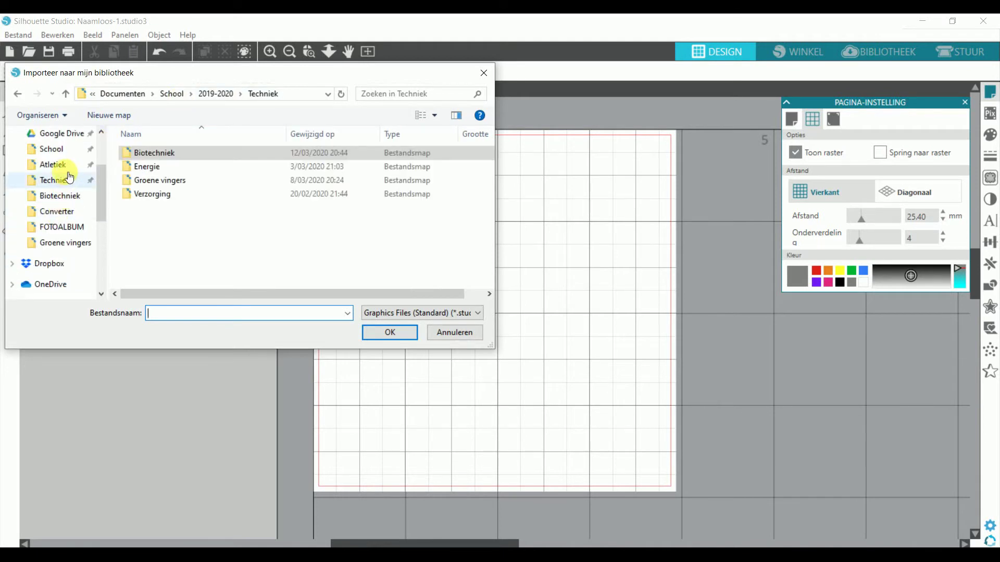
{"action": "left_click", "coordinate": [69, 179]}
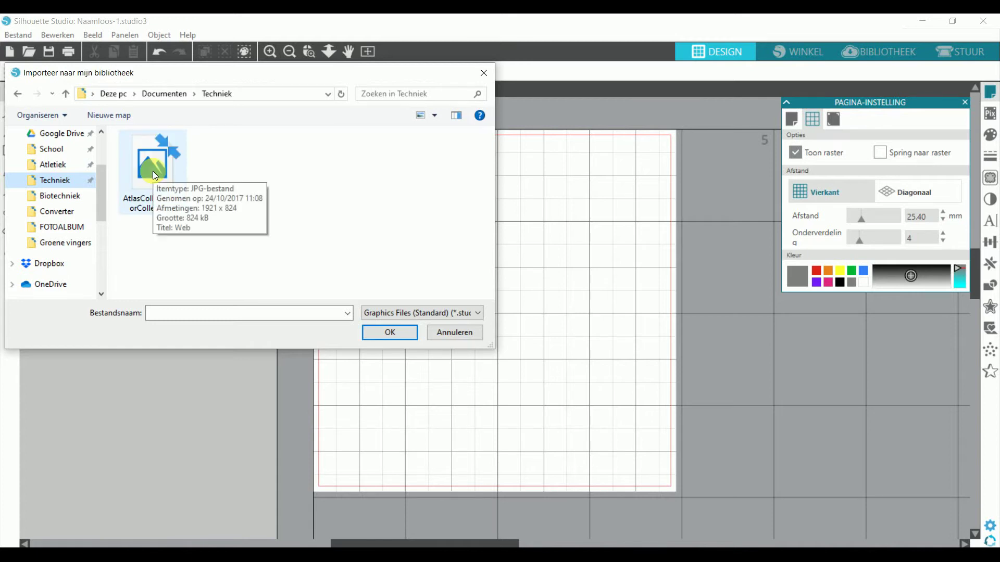
{"action": "double_click", "coordinate": [155, 171]}
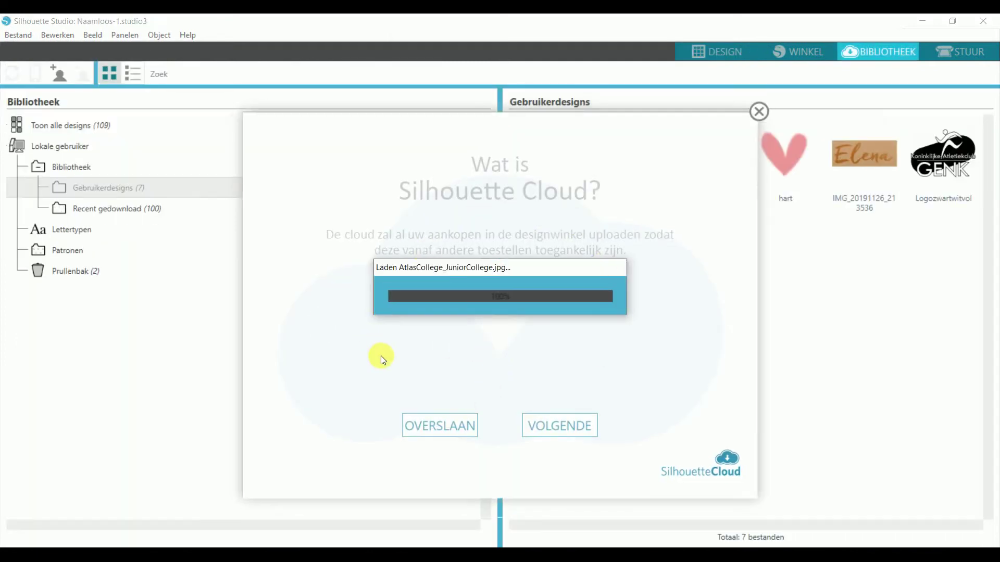
- Skip the Silhouette Cloud introduction and open the AtlasCollege_JuniorCollege design from the user designs
{"action": "left_click", "coordinate": [450, 431]}
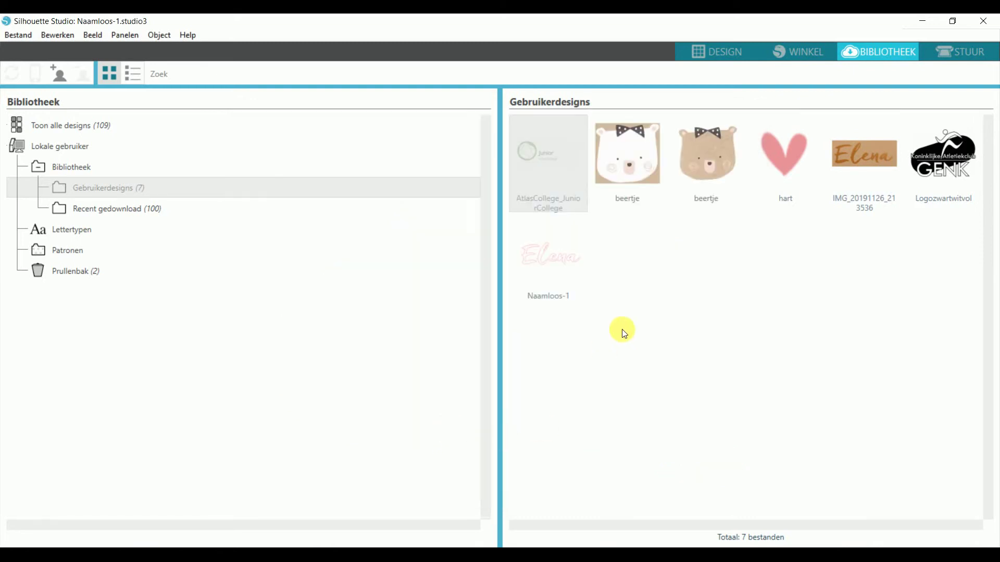
{"action": "double_click", "coordinate": [547, 158]}
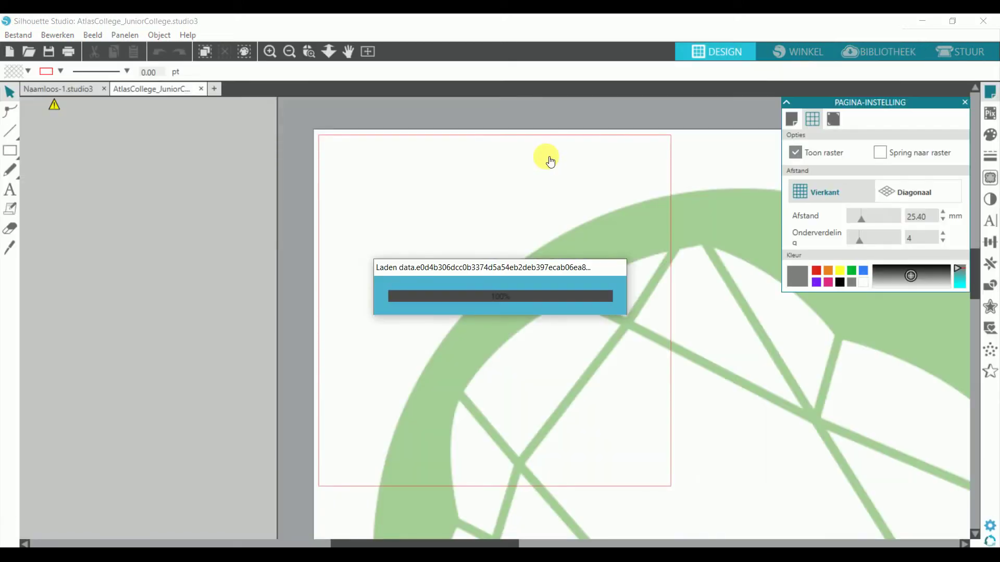
{"action": "left_click", "coordinate": [589, 275]}
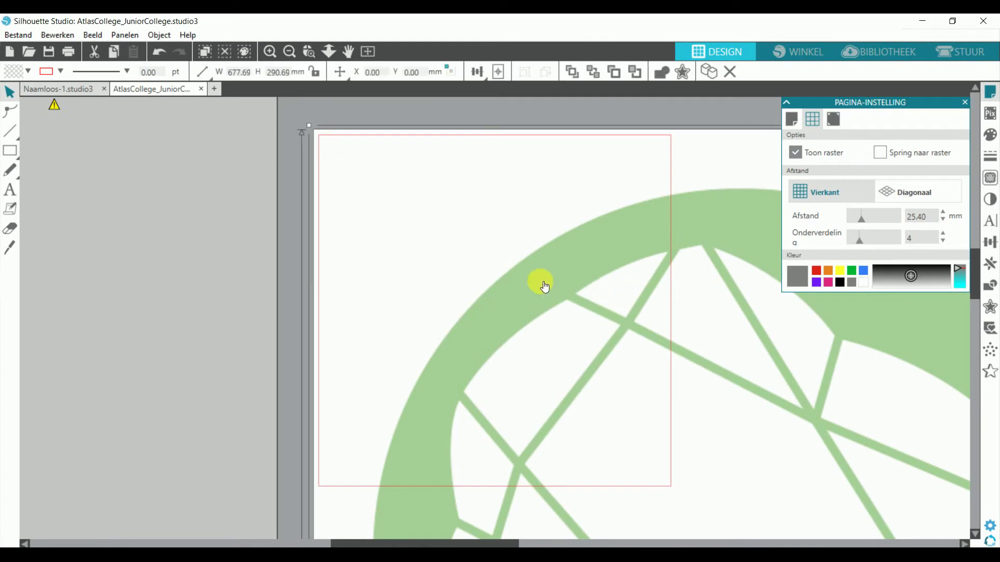
- Scale the logo image down to about 131 × 56 mm and position it near the page's upper-left corner
{"action": "left_click_drag", "start_coordinate": [311, 126], "coordinate": [622, 384]}
{"action": "left_click_drag", "start_coordinate": [842, 428], "coordinate": [438, 259]}
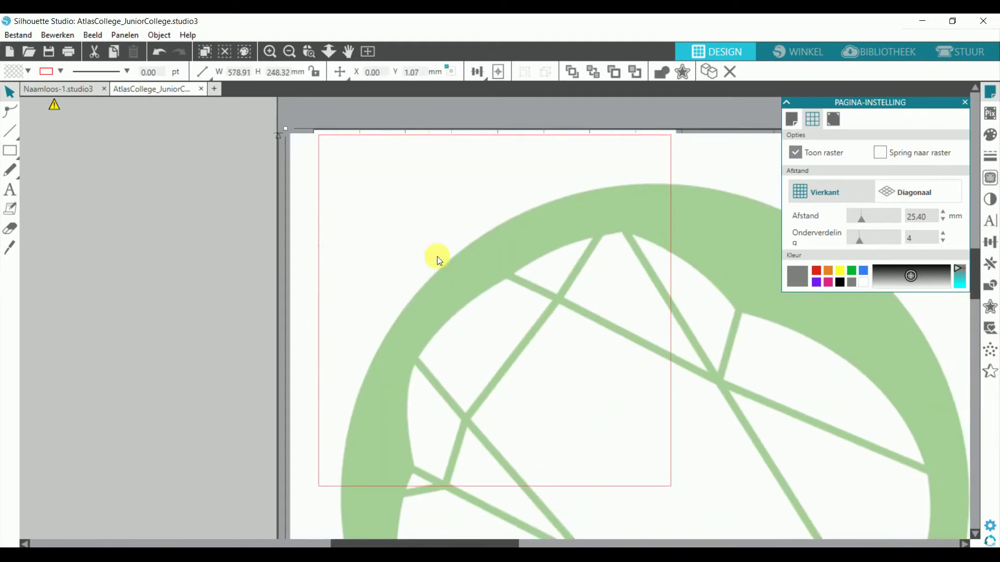
{"action": "left_click_drag", "start_coordinate": [369, 210], "coordinate": [430, 295]}
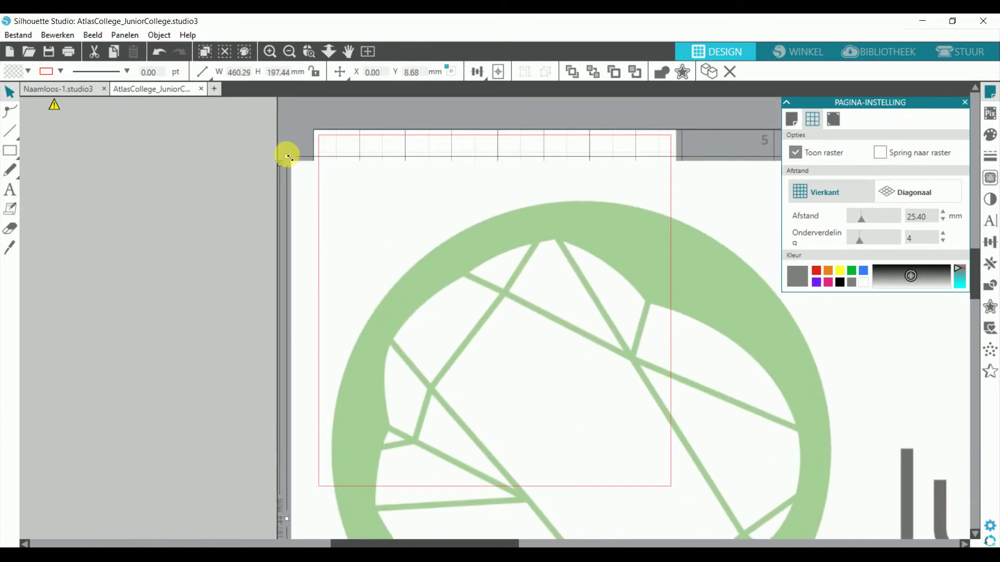
{"action": "left_click_drag", "start_coordinate": [286, 150], "coordinate": [645, 391]}
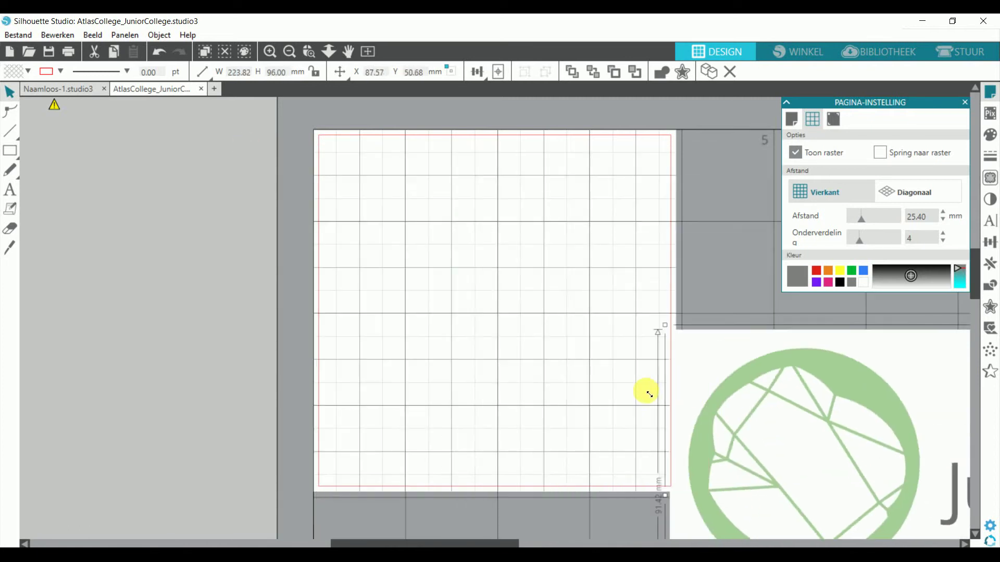
{"action": "left_click_drag", "start_coordinate": [814, 437], "coordinate": [272, 174]}
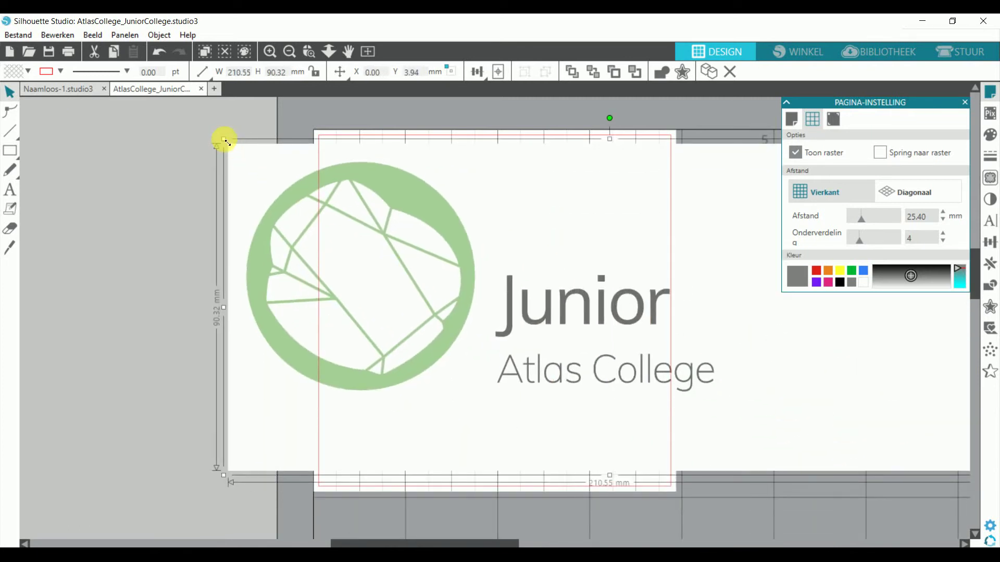
{"action": "left_click_drag", "start_coordinate": [224, 150], "coordinate": [475, 237]}
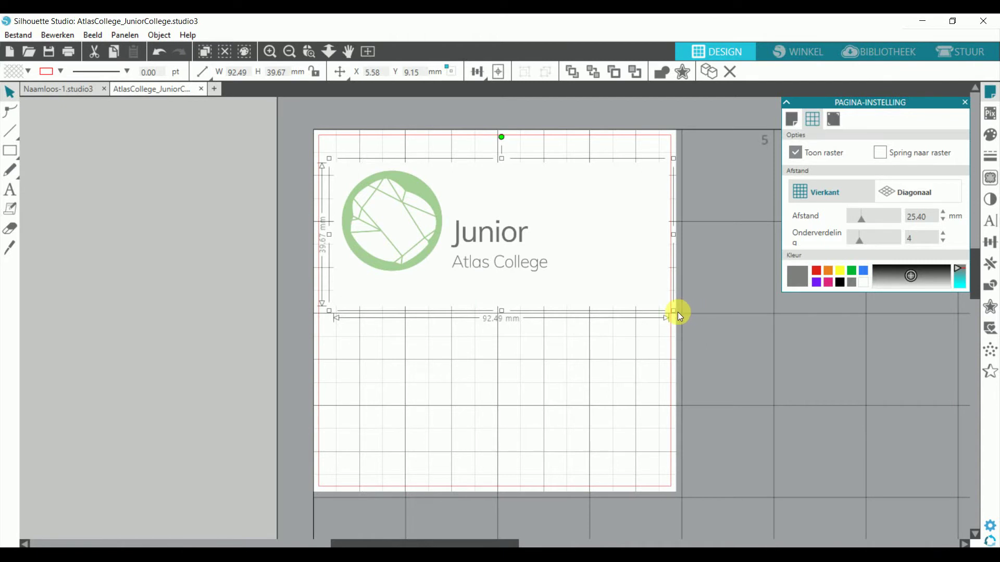
{"action": "left_click_drag", "start_coordinate": [672, 311], "coordinate": [806, 394]}
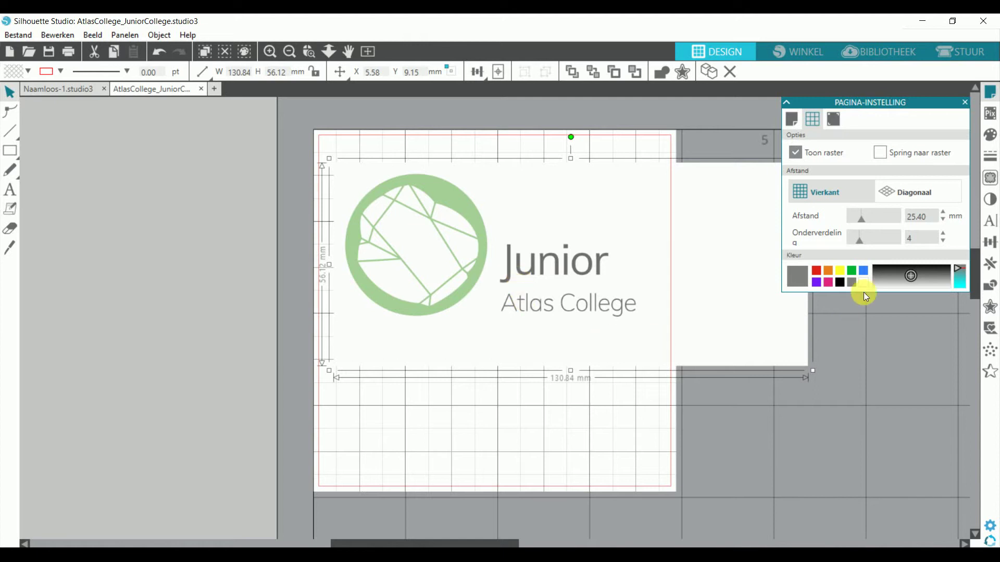
- Mark a trace area of about 42 × 42 mm around the round green emblem and set the threshold to 87%
{"action": "left_click", "coordinate": [990, 178]}
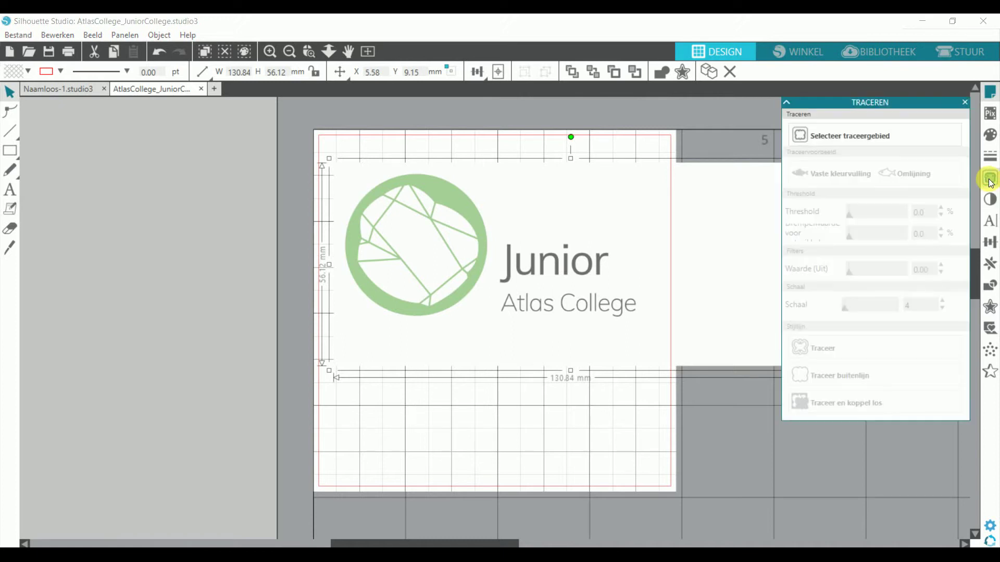
{"action": "left_click", "coordinate": [820, 143]}
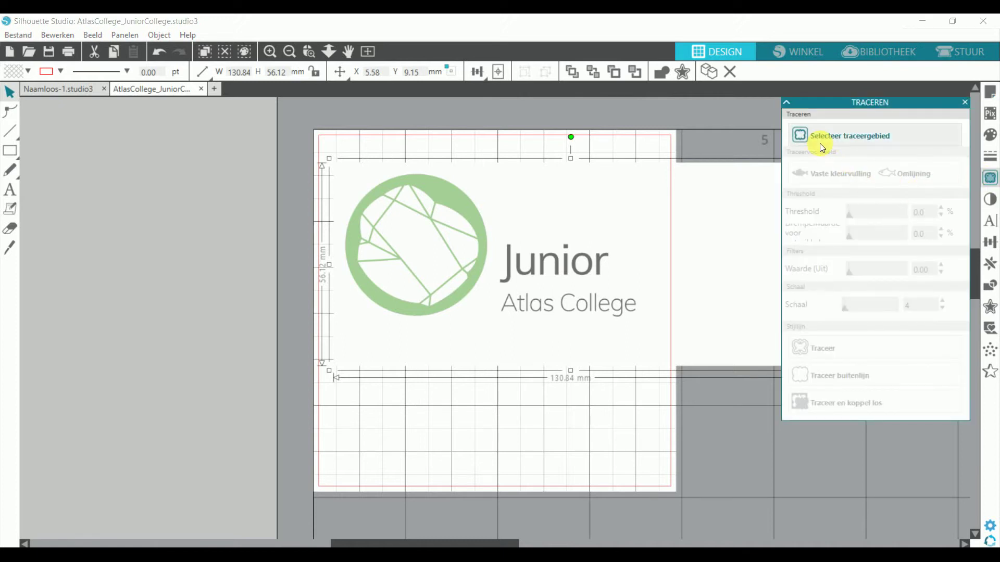
{"action": "left_click", "coordinate": [855, 135]}
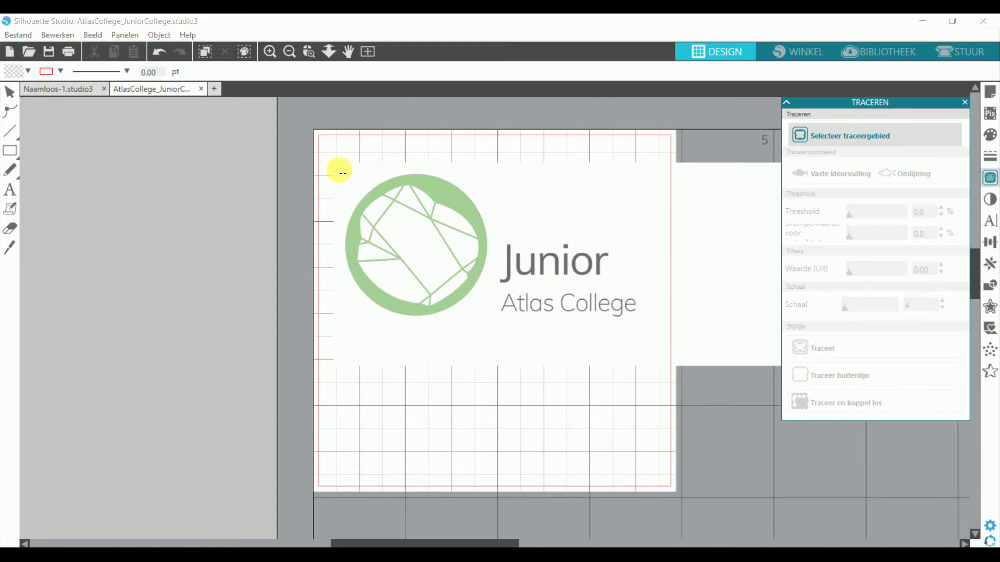
{"action": "mouse_move", "coordinate": [340, 168]}
{"action": "left_mouse_down"}
{"action": "mouse_move", "coordinate": [446, 261]}
{"action": "mouse_move", "coordinate": [494, 324]}
{"action": "left_mouse_up"}
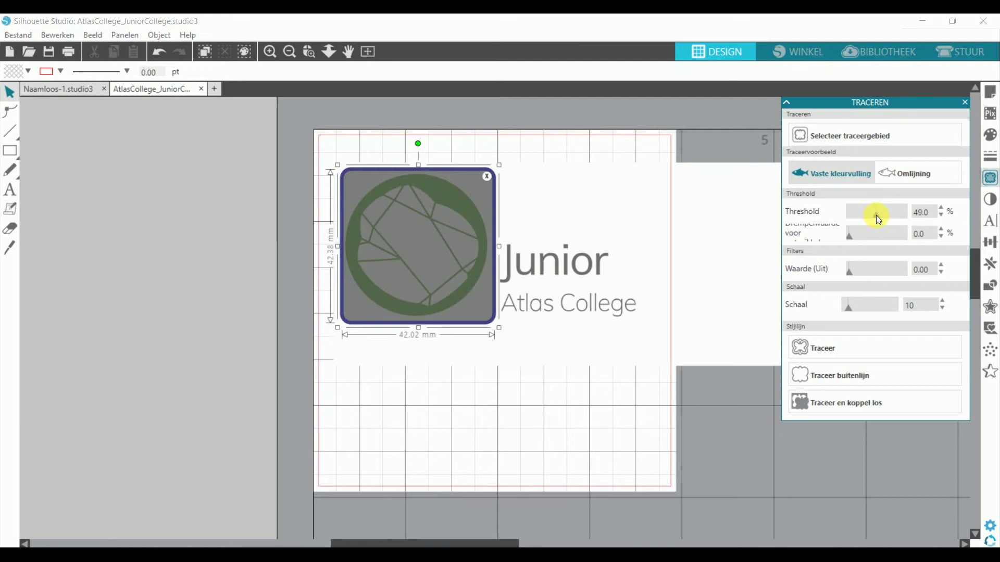
{"action": "left_click_drag", "start_coordinate": [876, 215], "coordinate": [893, 216]}
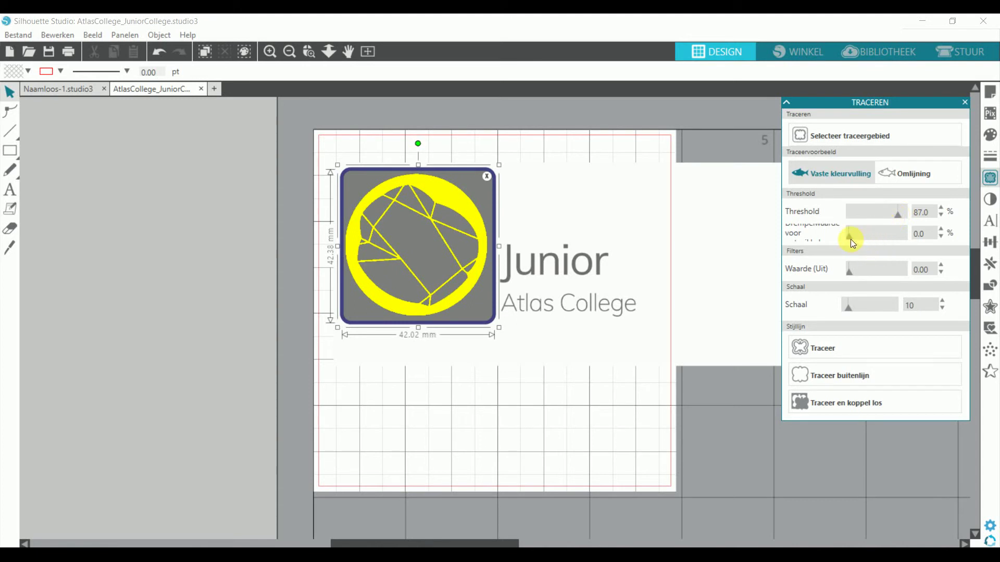
- Try out higher values for the second threshold and the filter, and reset both to 0
{"action": "left_click_drag", "start_coordinate": [849, 236], "coordinate": [857, 234]}
{"action": "mouse_move", "coordinate": [891, 236]}
{"action": "left_mouse_down"}
{"action": "mouse_move", "coordinate": [839, 241]}
{"action": "mouse_move", "coordinate": [878, 268]}
{"action": "left_mouse_up"}
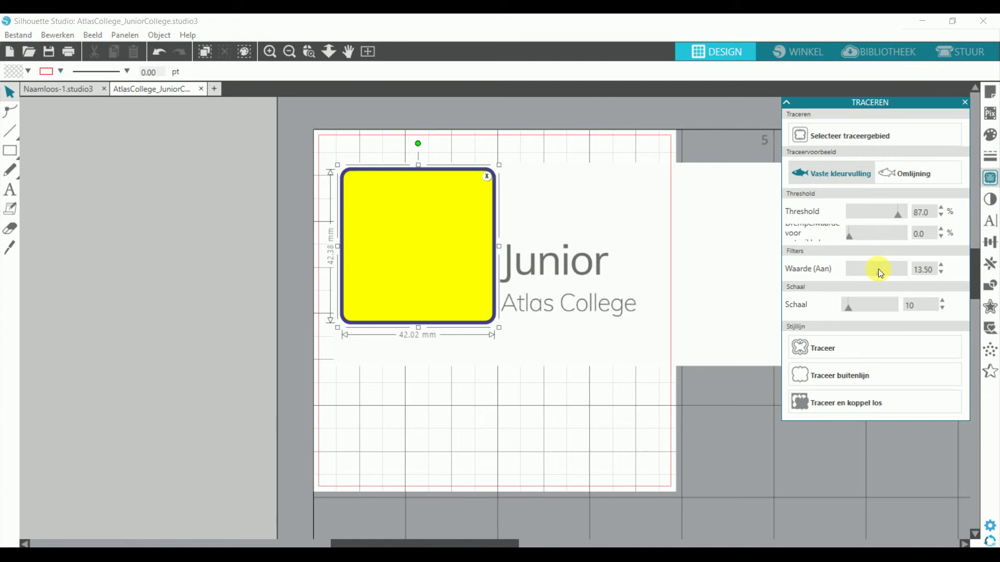
{"action": "left_click_drag", "start_coordinate": [878, 268], "coordinate": [842, 273]}
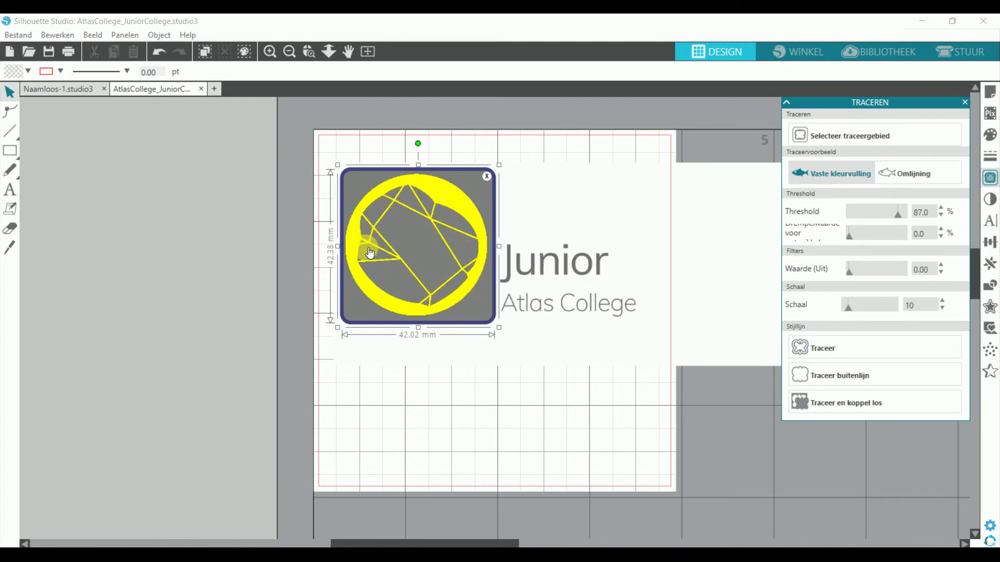
- Trace all contours of the round emblem in the selected area with the Traceer style
{"action": "left_click", "coordinate": [837, 346]}
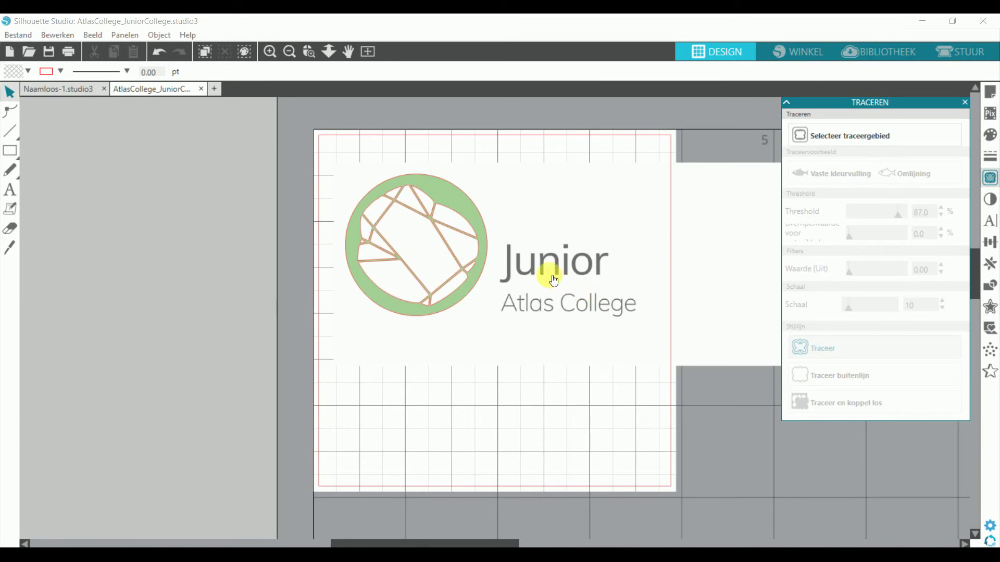
- Move the original logo image to the right off the traced emblem lines and delete the image
{"action": "left_click_drag", "start_coordinate": [547, 253], "coordinate": [726, 252]}
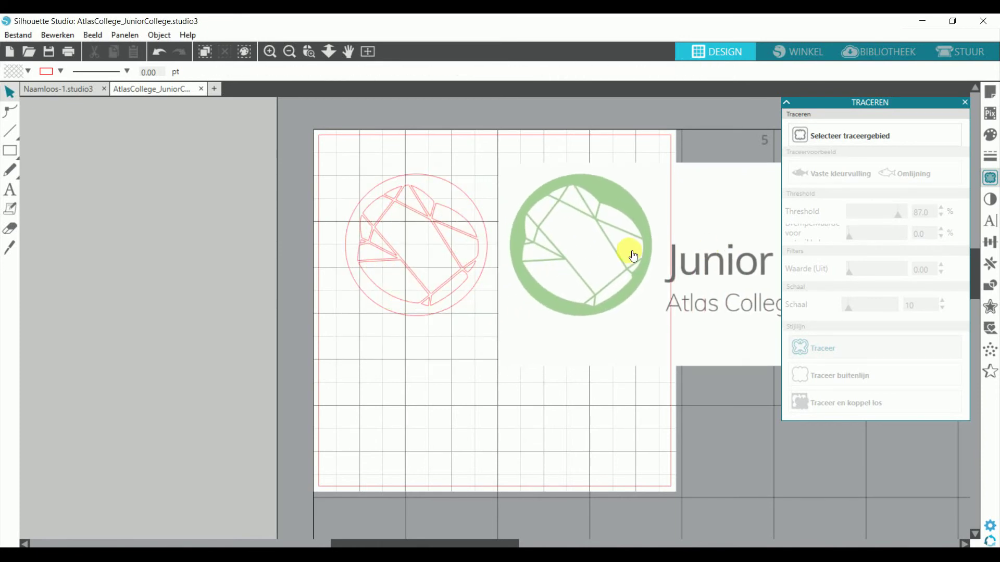
{"action": "left_click", "coordinate": [606, 255]}
{"action": "right_click", "coordinate": [599, 254]}
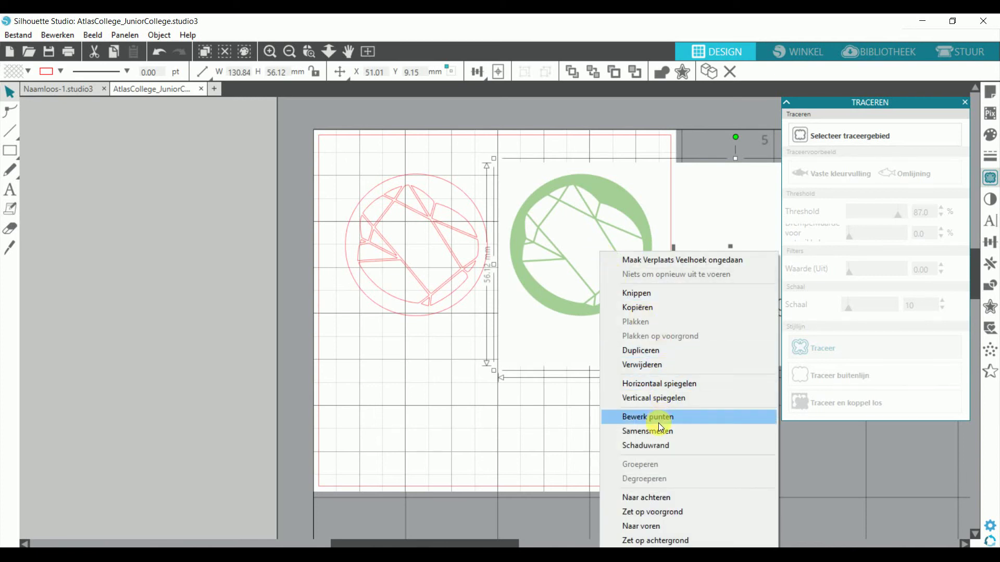
{"action": "left_click", "coordinate": [652, 367]}
- Scale the traced emblem up to about 85 × 85 mm and position it within the page's cut border
{"action": "left_click_drag", "start_coordinate": [458, 282], "coordinate": [447, 262]}
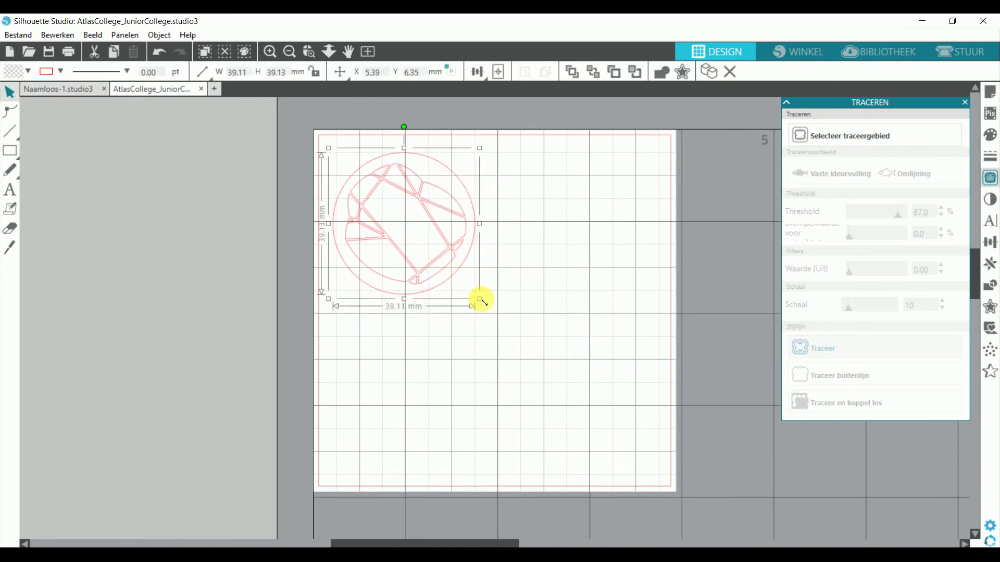
{"action": "left_click_drag", "start_coordinate": [479, 298], "coordinate": [690, 424]}
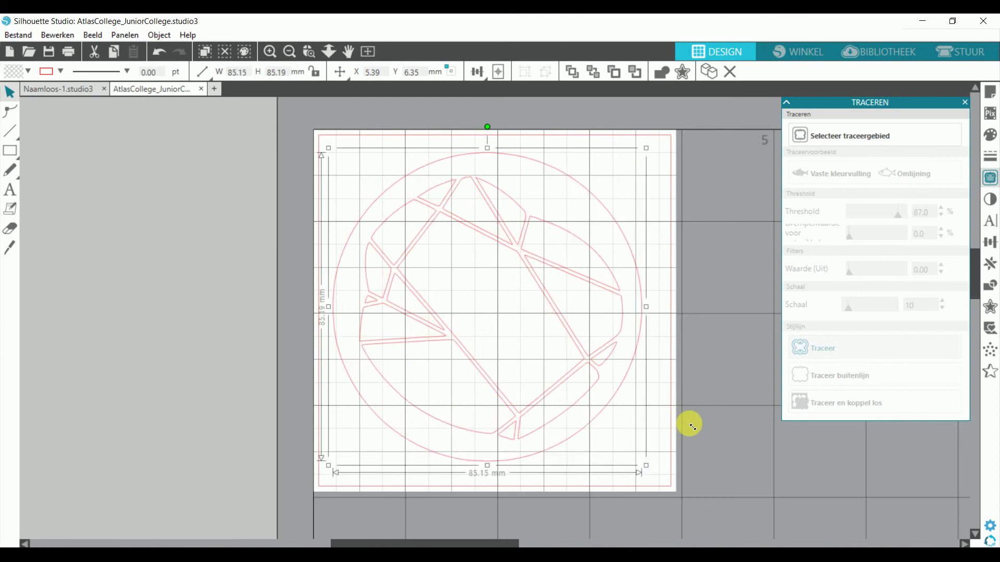
{"action": "left_click_drag", "start_coordinate": [542, 401], "coordinate": [558, 399]}
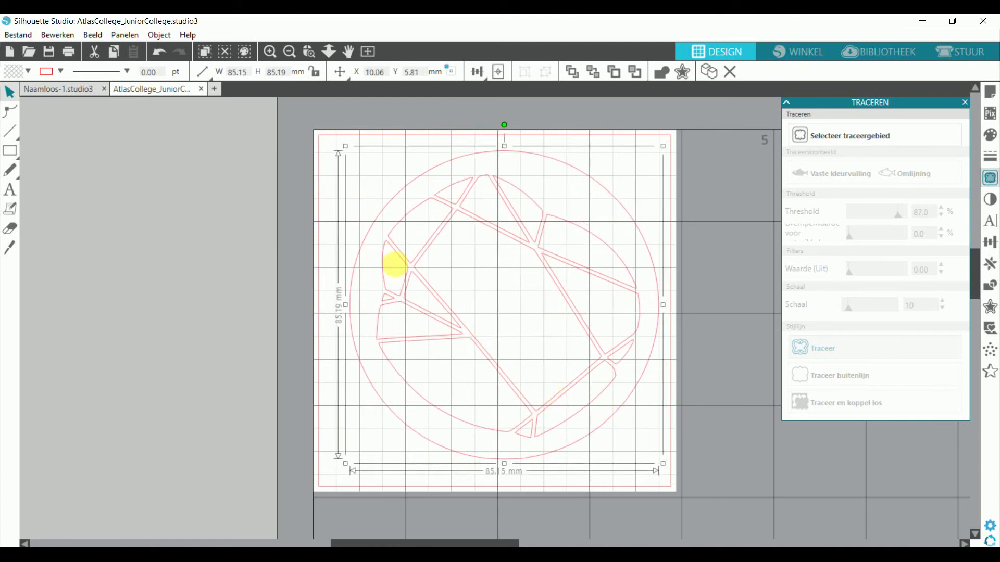
- Fill the traced emblem with bright green and mirror it horizontally, keeping it roughly centred on the page
{"action": "left_click", "coordinate": [28, 73]}
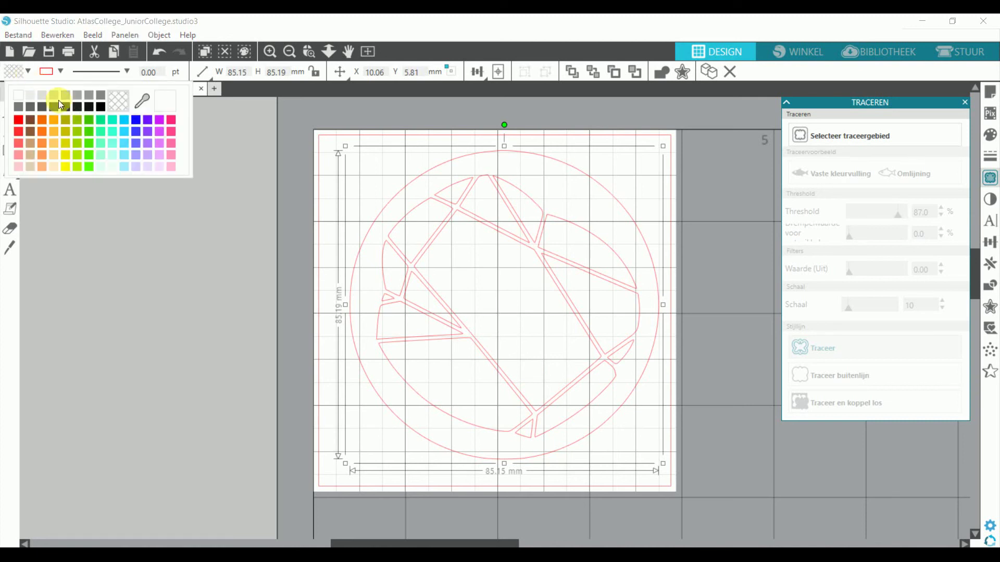
{"action": "left_click", "coordinate": [91, 118]}
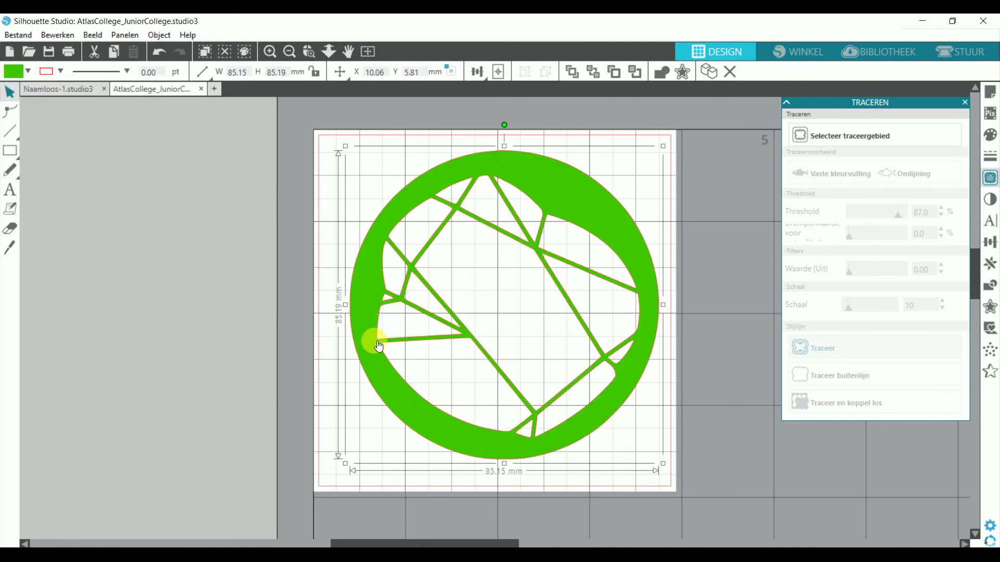
{"action": "right_click", "coordinate": [413, 400]}
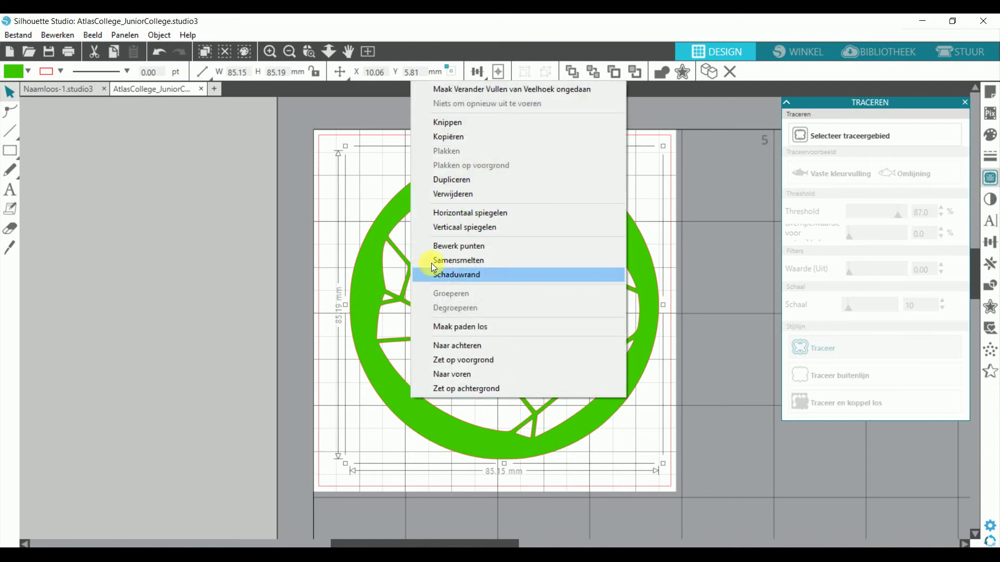
{"action": "left_click", "coordinate": [469, 213]}
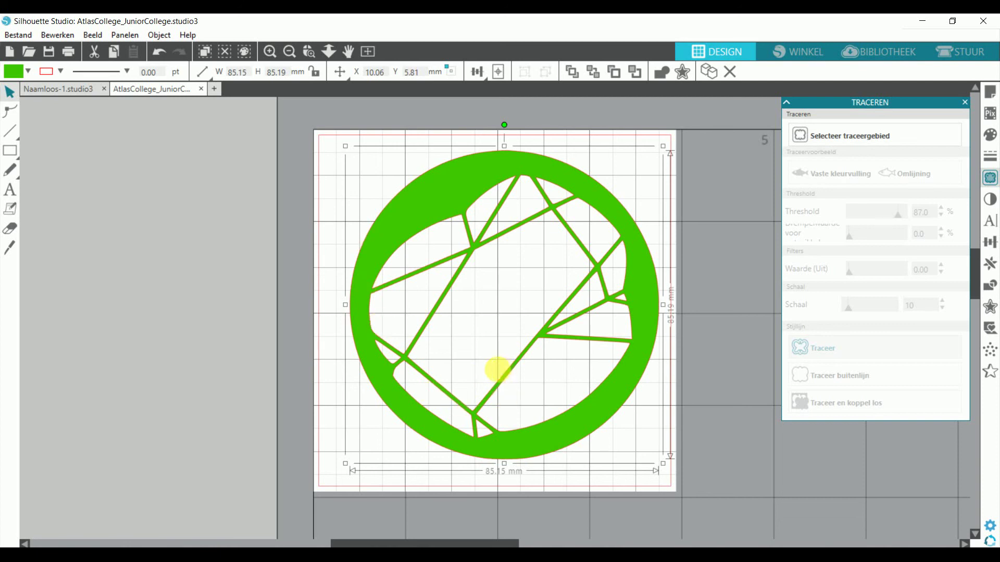
{"action": "left_click_drag", "start_coordinate": [401, 387], "coordinate": [392, 388]}
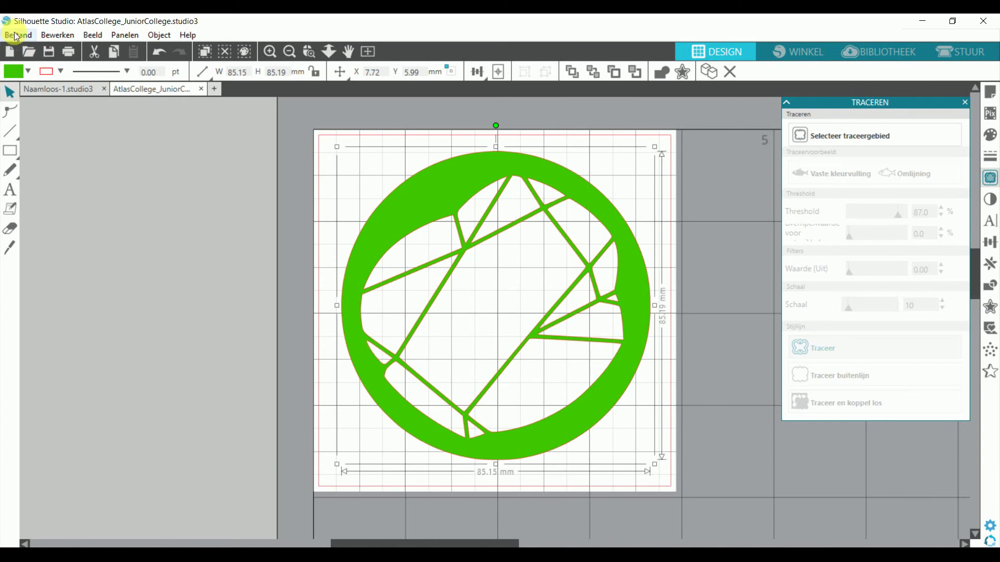
- Save the document, and save it to the Techniek folder on the hard disk as VoornaamAchternaamKlasKleur in Silhouette Studio V3 format
{"action": "left_click", "coordinate": [16, 36]}
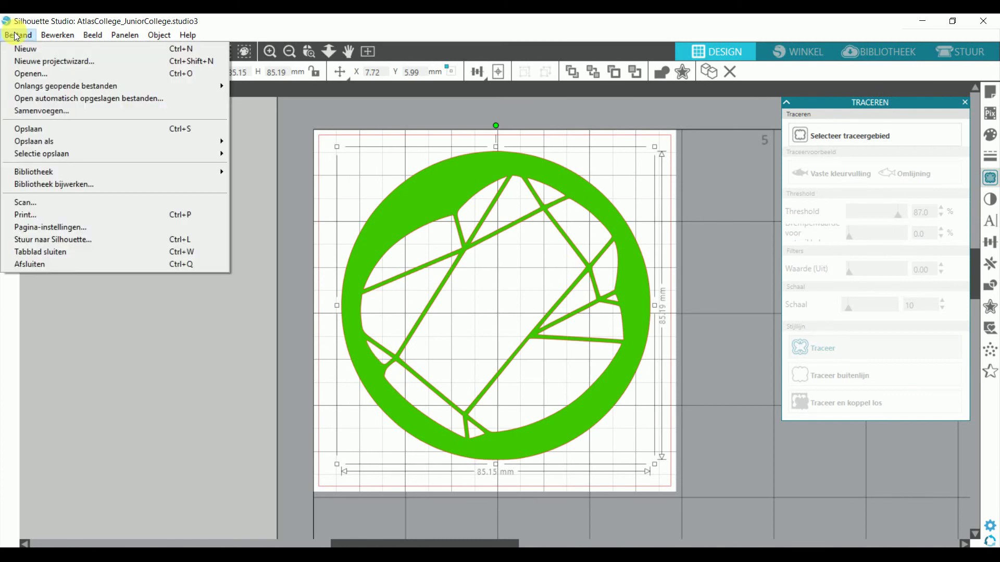
{"action": "left_click", "coordinate": [57, 129]}
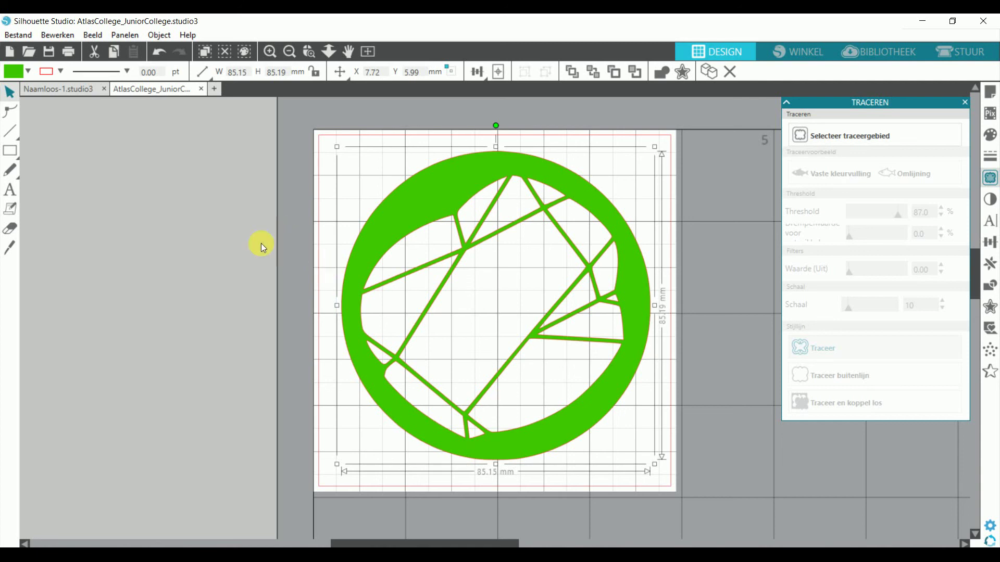
{"action": "left_click", "coordinate": [19, 34]}
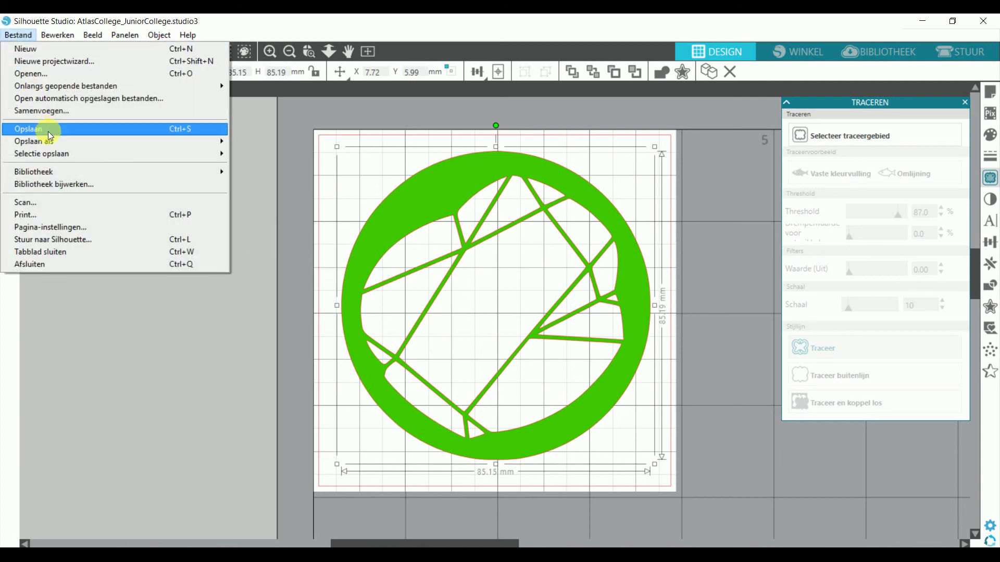
{"action": "mouse_move", "coordinate": [96, 137]}
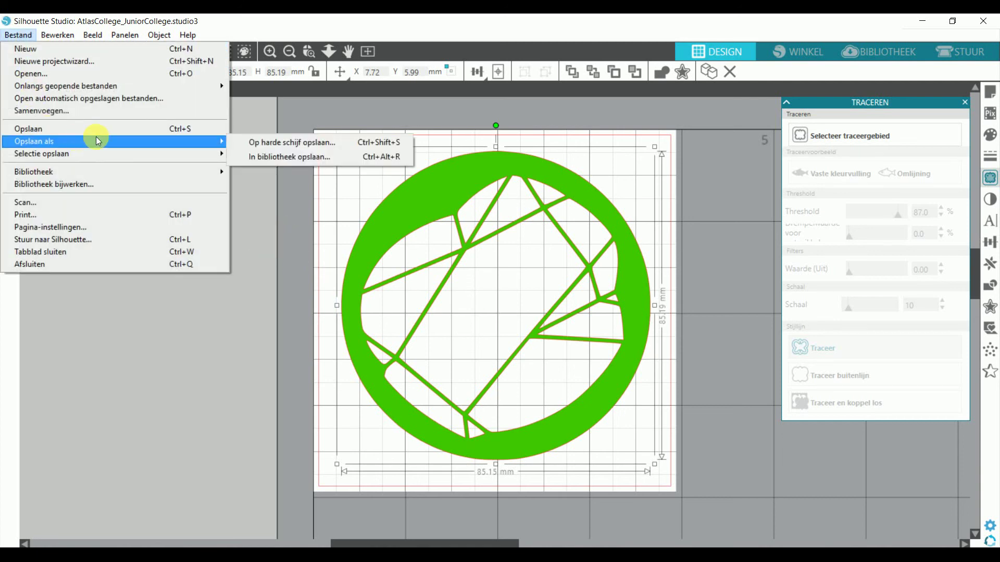
{"action": "left_click", "coordinate": [287, 141]}
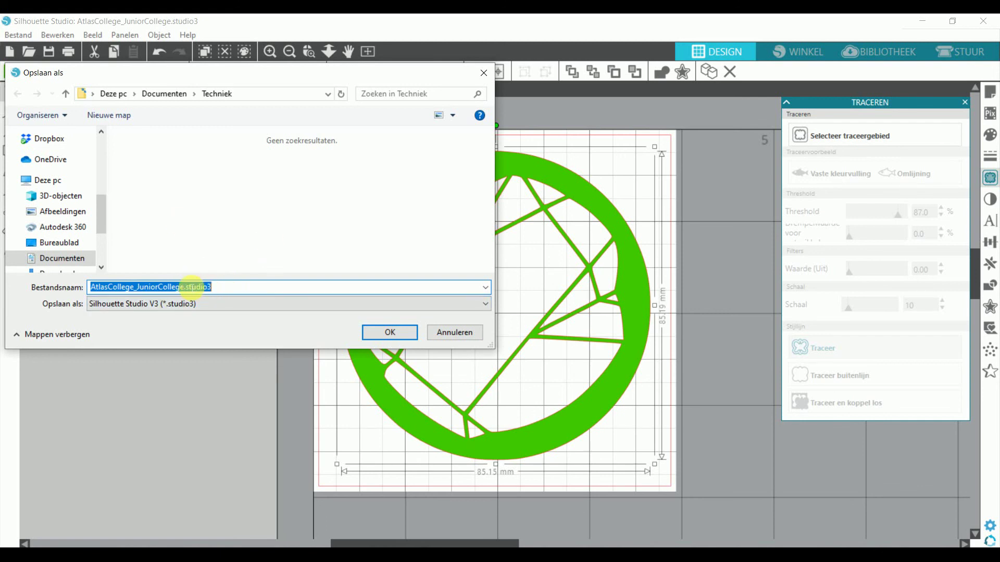
{"action": "type", "text": "Voorn"}
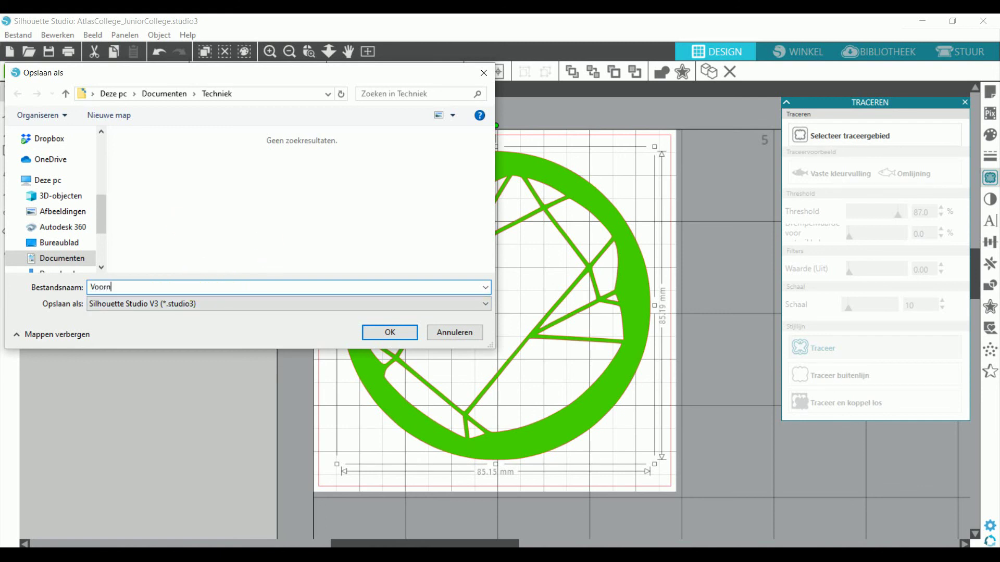
{"action": "type", "text": "aamAchternaamKlasKleur"}
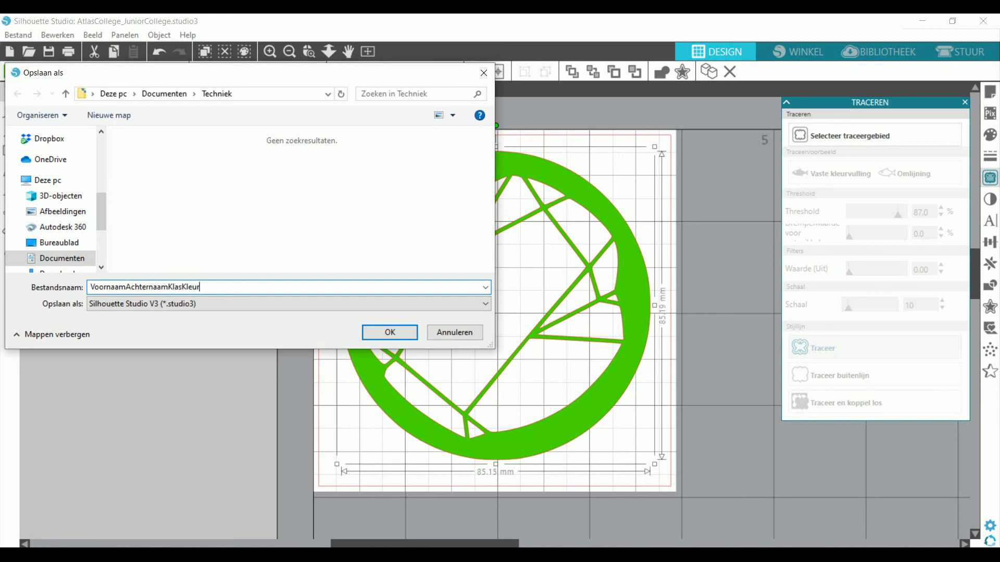
{"action": "left_click", "coordinate": [387, 333]}
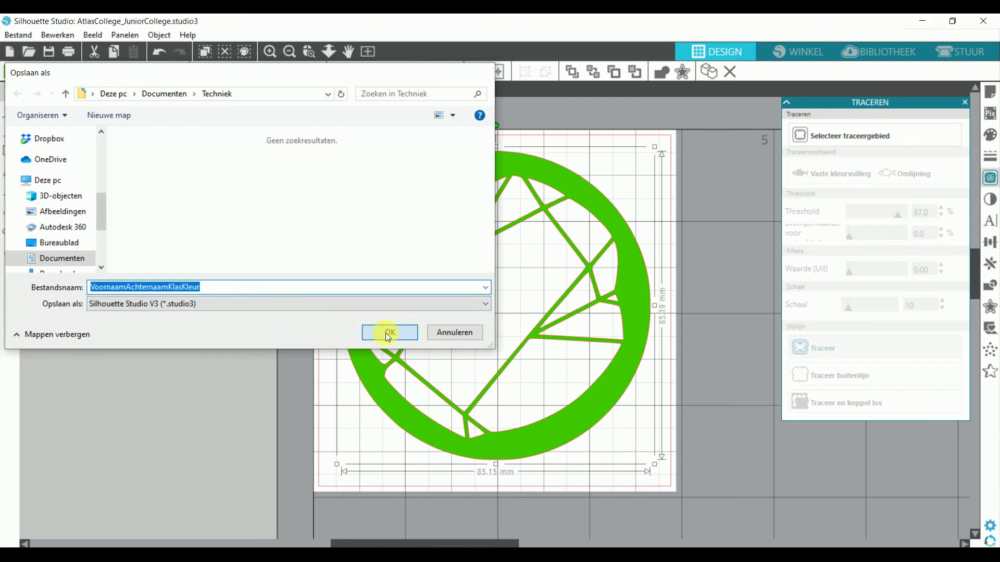